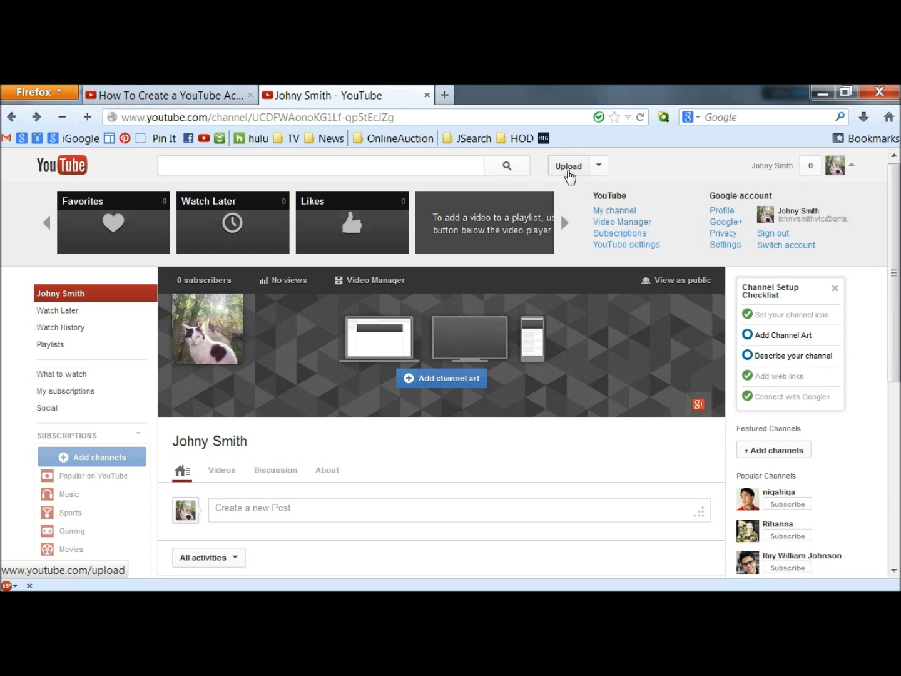
Step: Open the video upload page and decline the email offer for when processing finishes
click(567, 172)
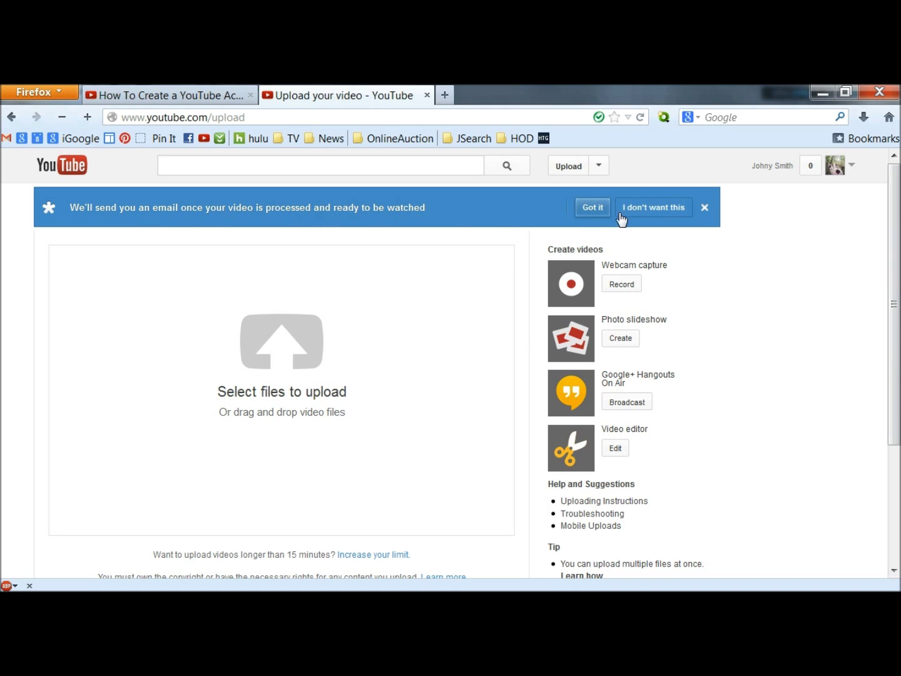
click(658, 208)
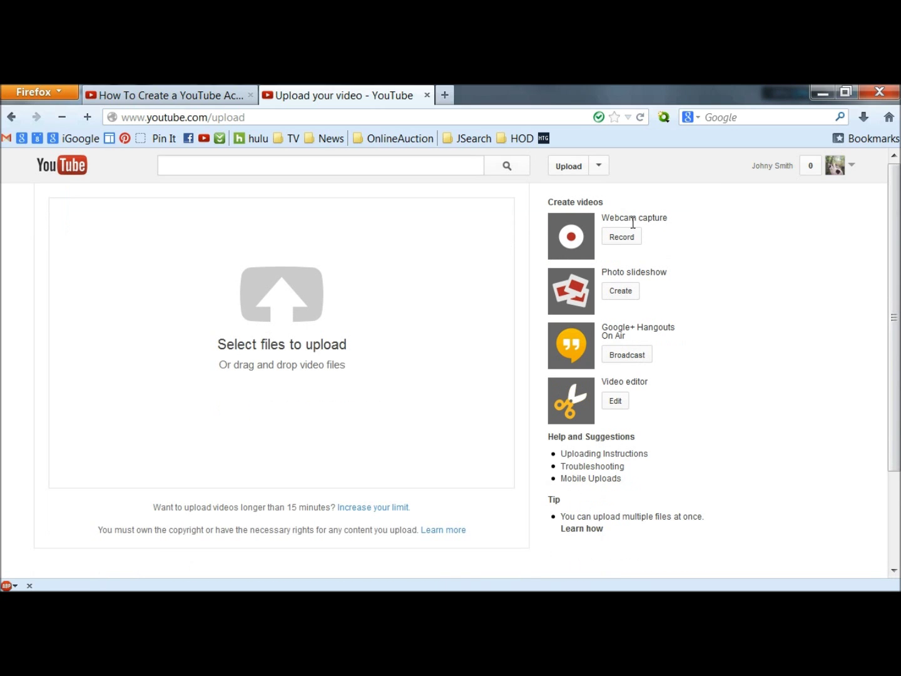
Step: Choose MyStarsEmergTechApps from the Desktop folder to start its upload
click(279, 315)
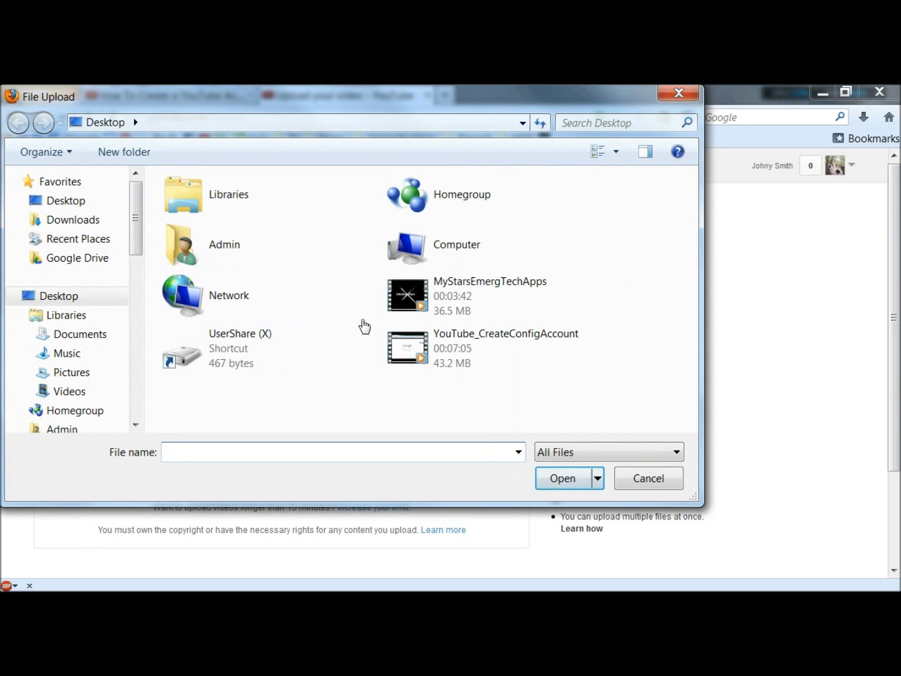
mouse_move(465, 289)
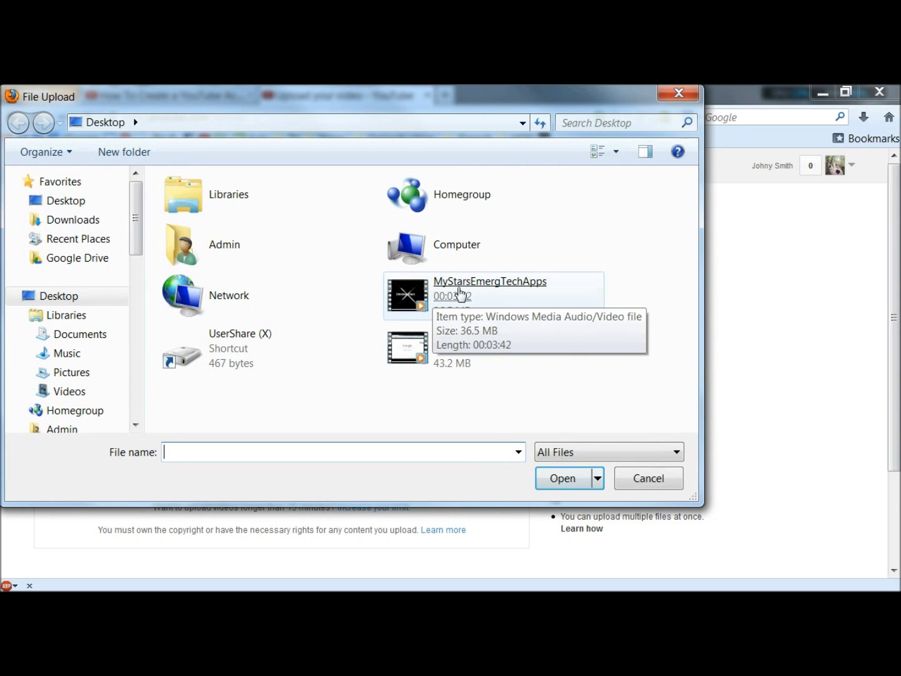
double_click(462, 292)
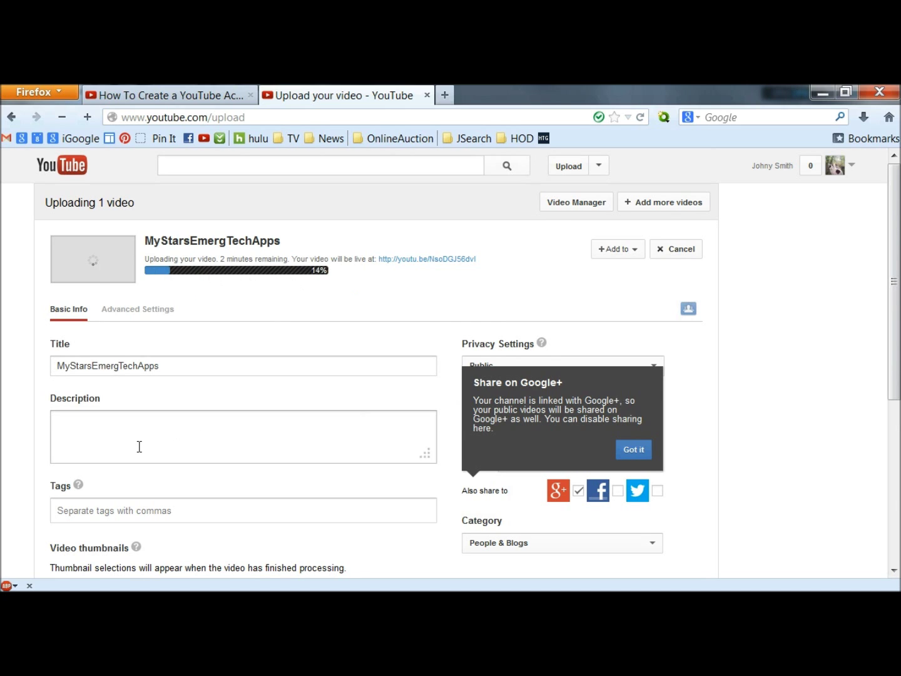
scroll(131, 409, down, 3)
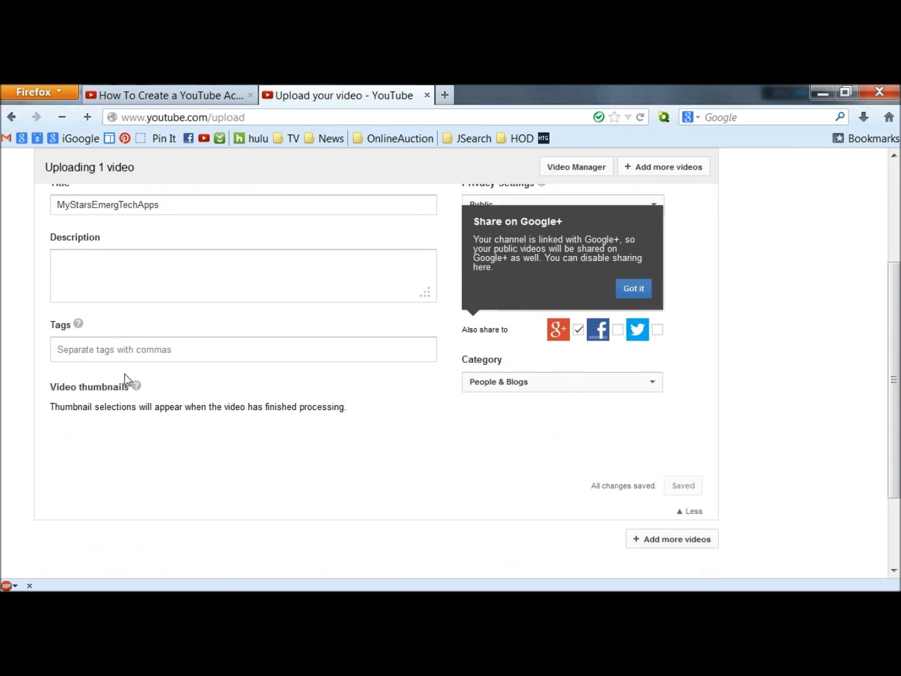
Step: Shorten the title to 'My Stars' and add the description 'This is a video I created for a class project'
click(71, 208)
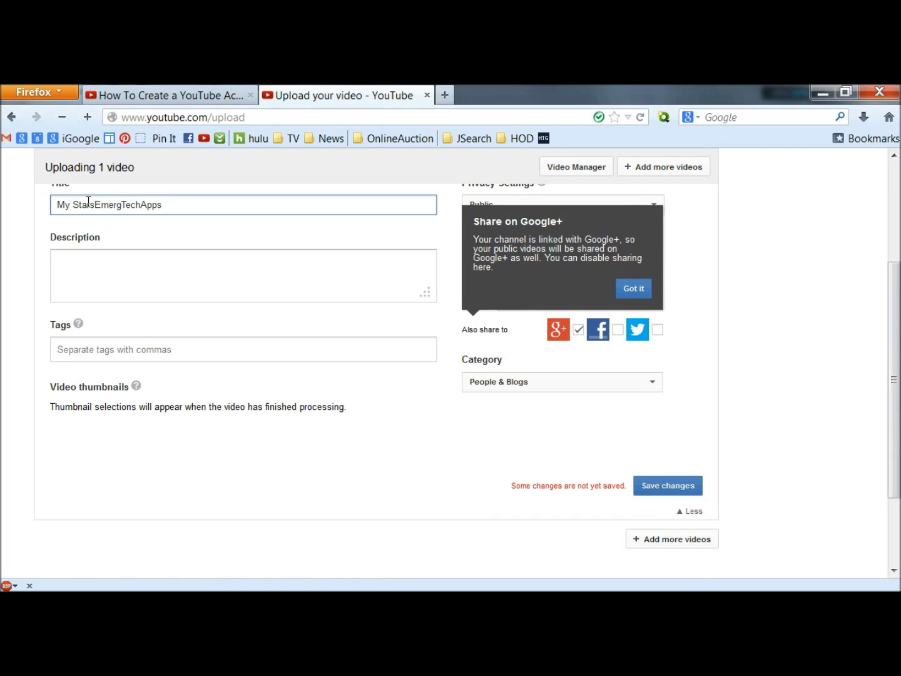
key(Delete)
key(Delete)
key(Delete)
key(Delete)
key(Delete)
key(Delete)
key(Delete)
key(Delete)
click(85, 273)
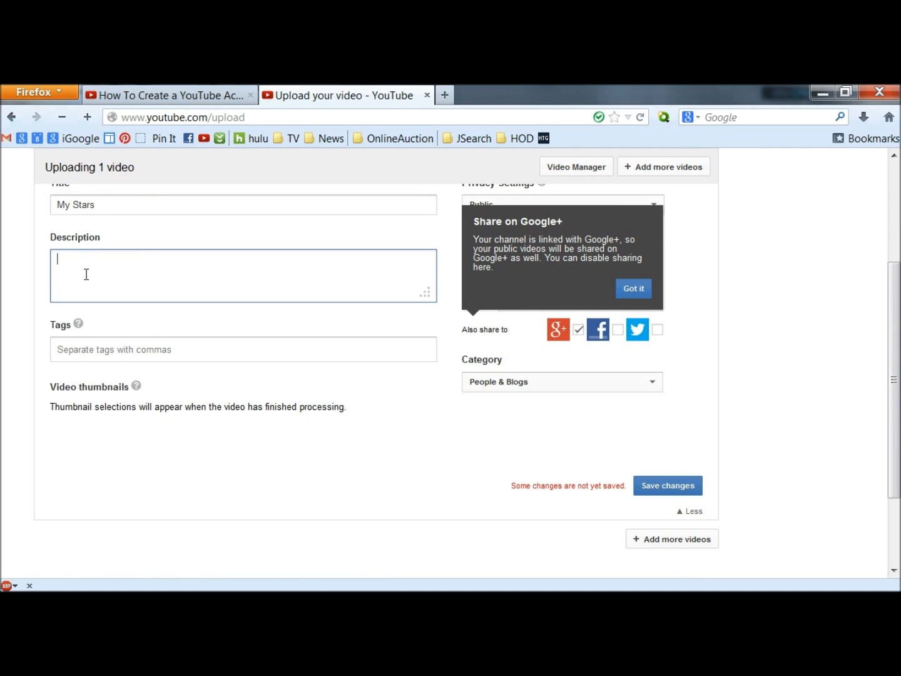
text(This)
text( is a video I cre)
text(ated f)
text(or a cl)
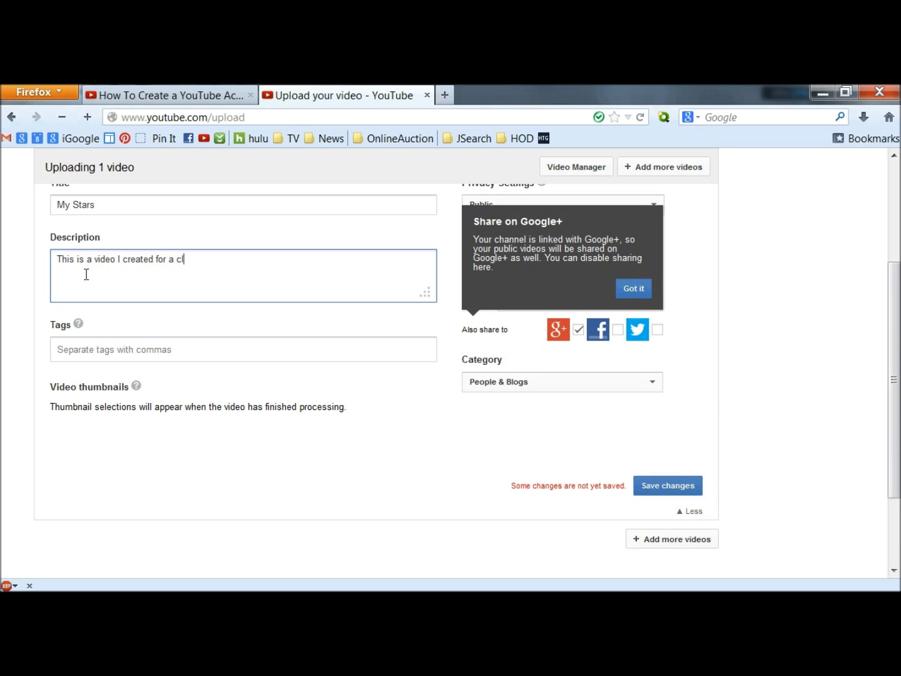
text(ass project)
click(63, 350)
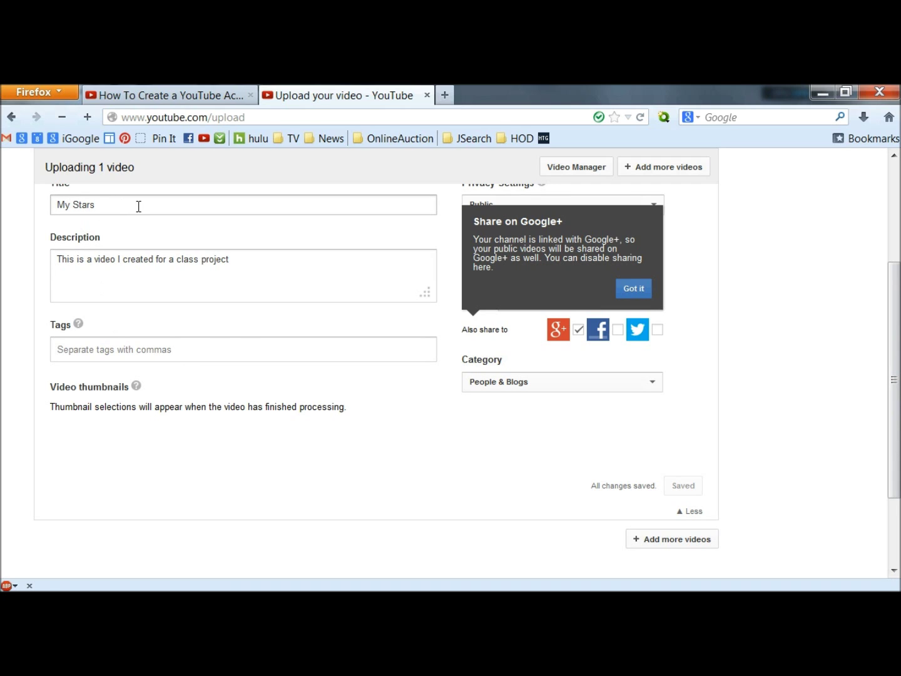
Step: Enter 'My stars', 'family' and 'smith' as separate entries in the Tags field
click(134, 346)
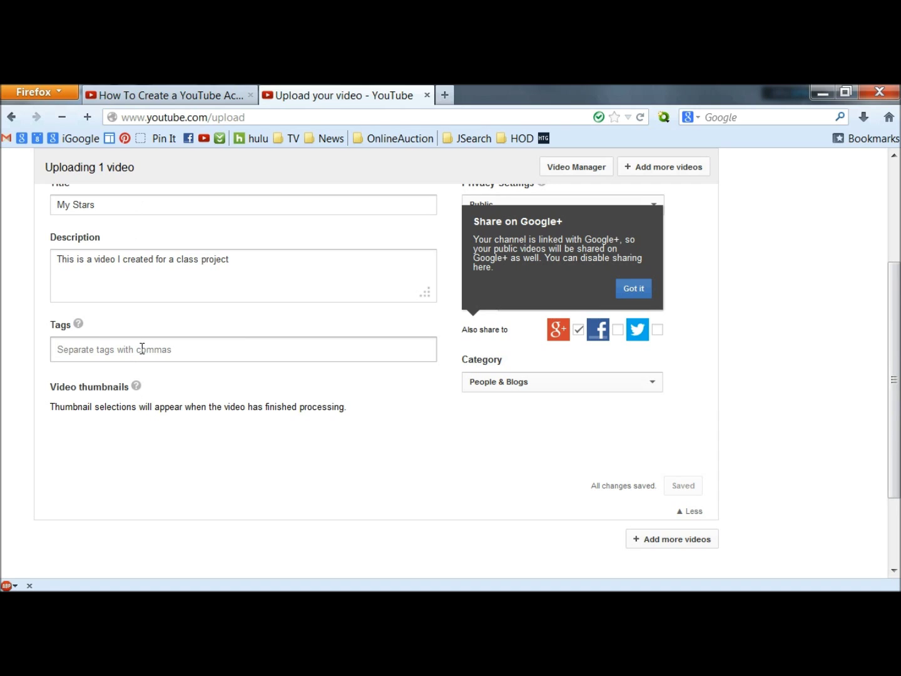
text(My stars)
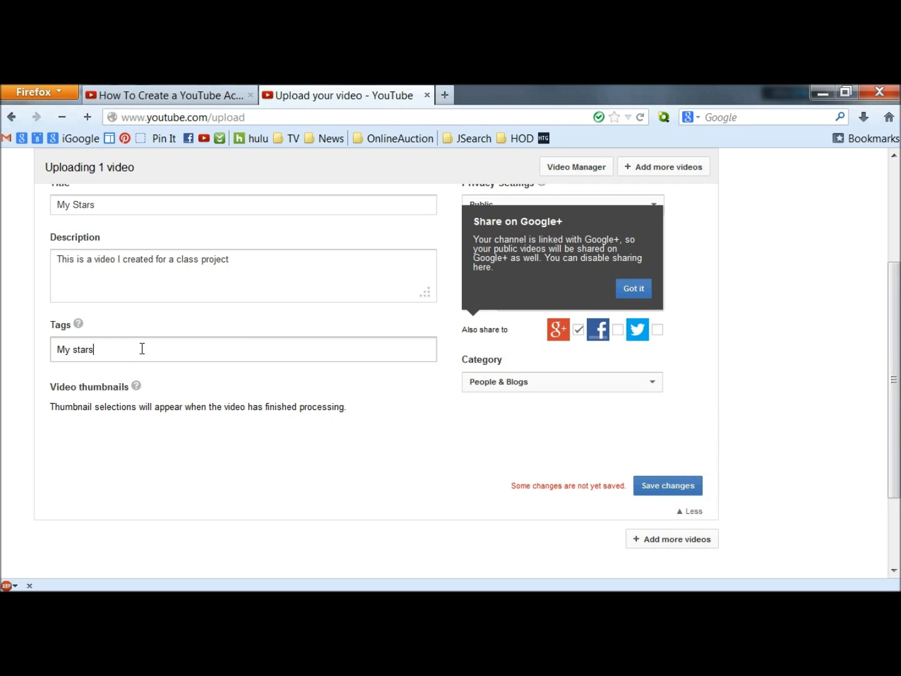
key(Return)
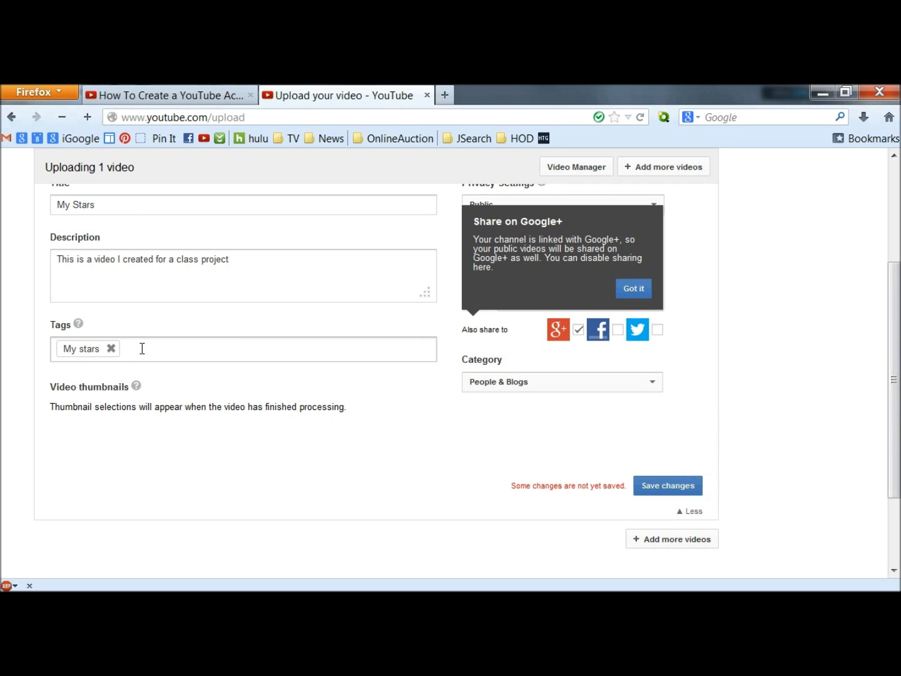
text(family)
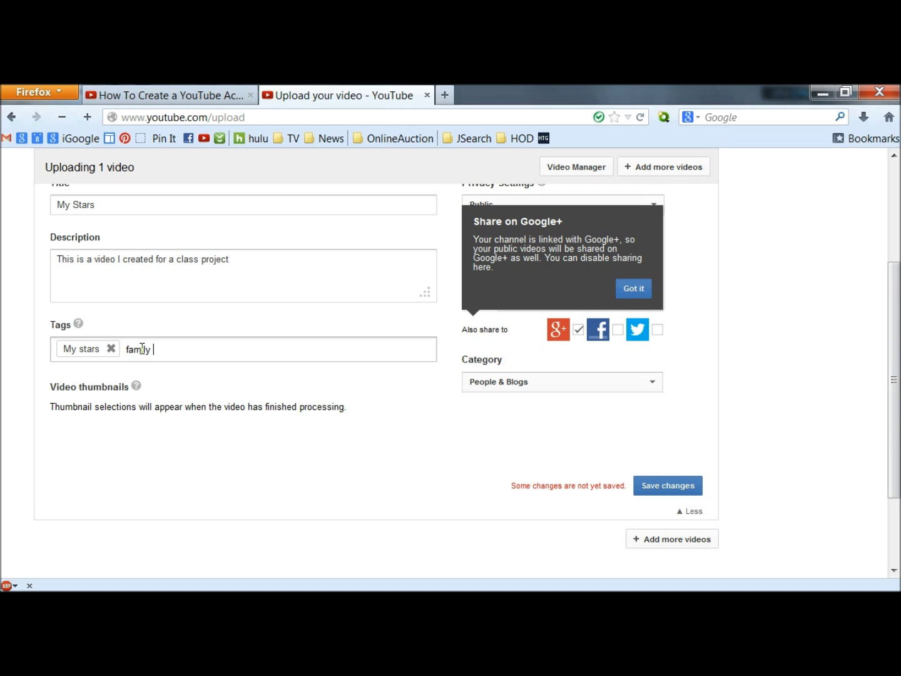
key(Return)
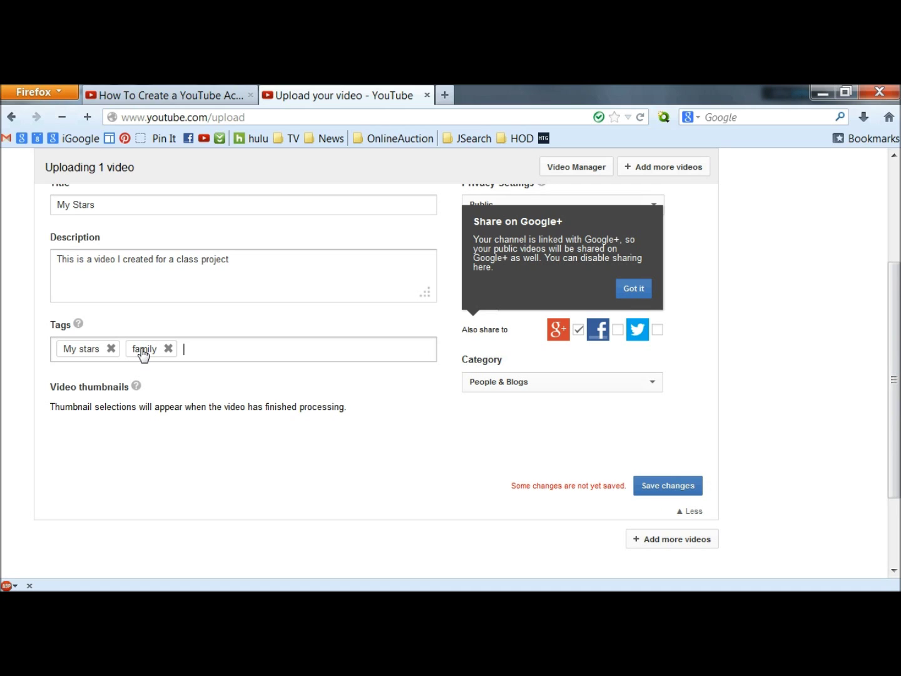
text(smit)
text(h)
key(Return)
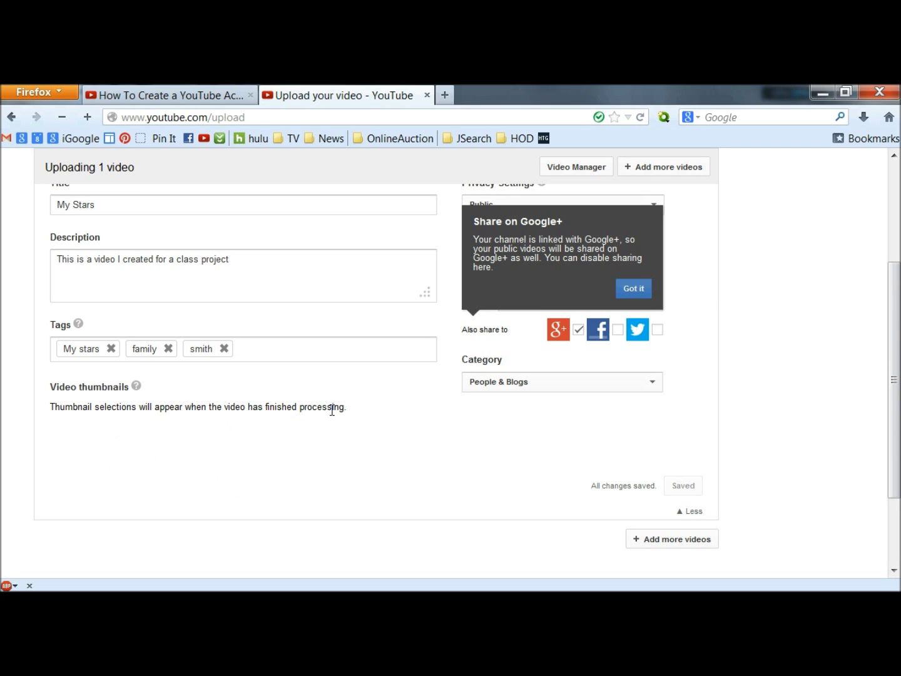
scroll(295, 408, up, 4)
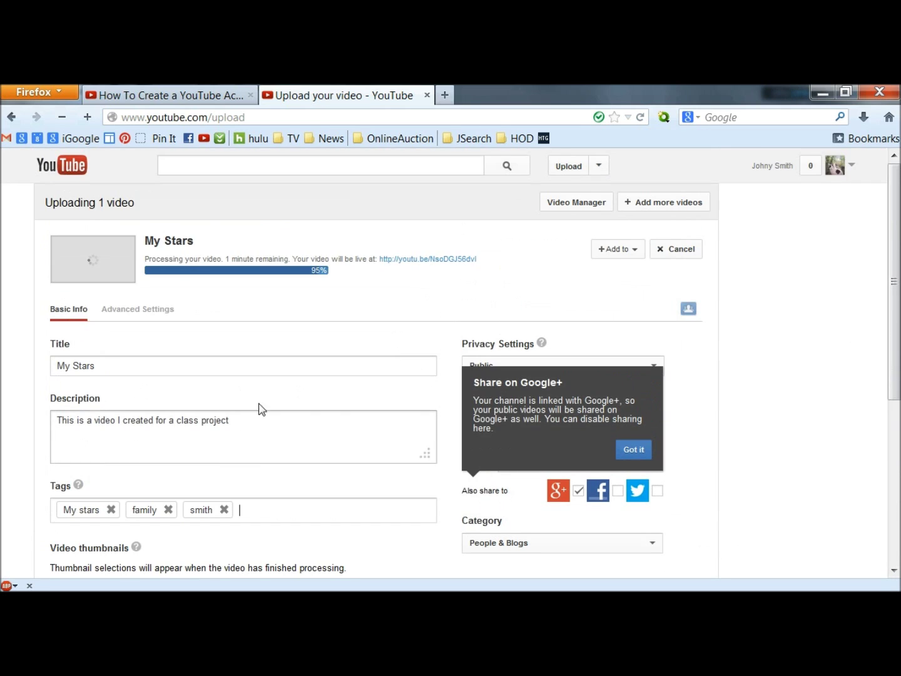
Step: In Advanced Settings, allow only approved comments and keep video responses at Approved
click(141, 314)
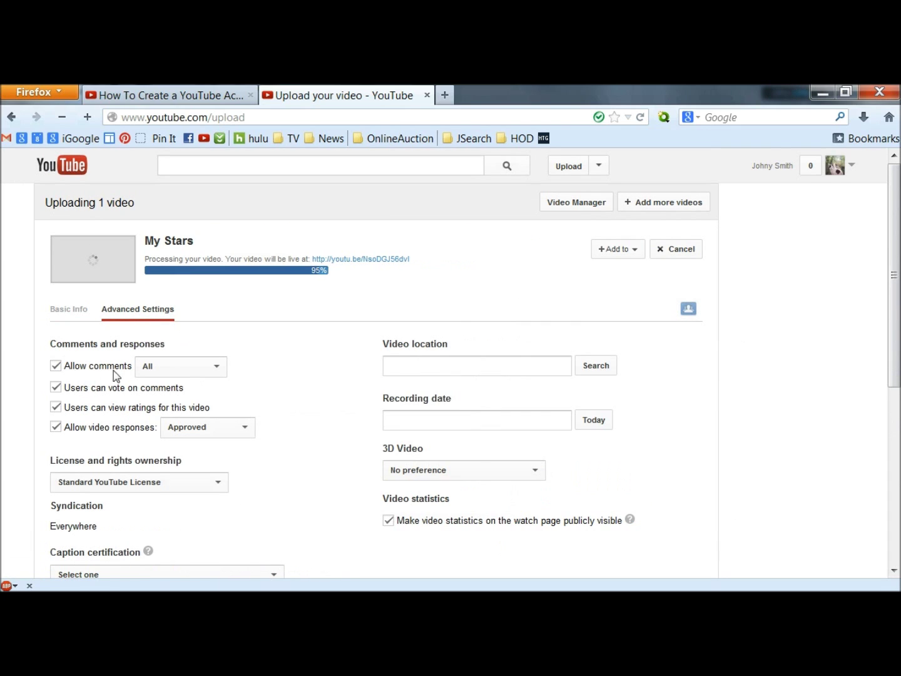
click(217, 370)
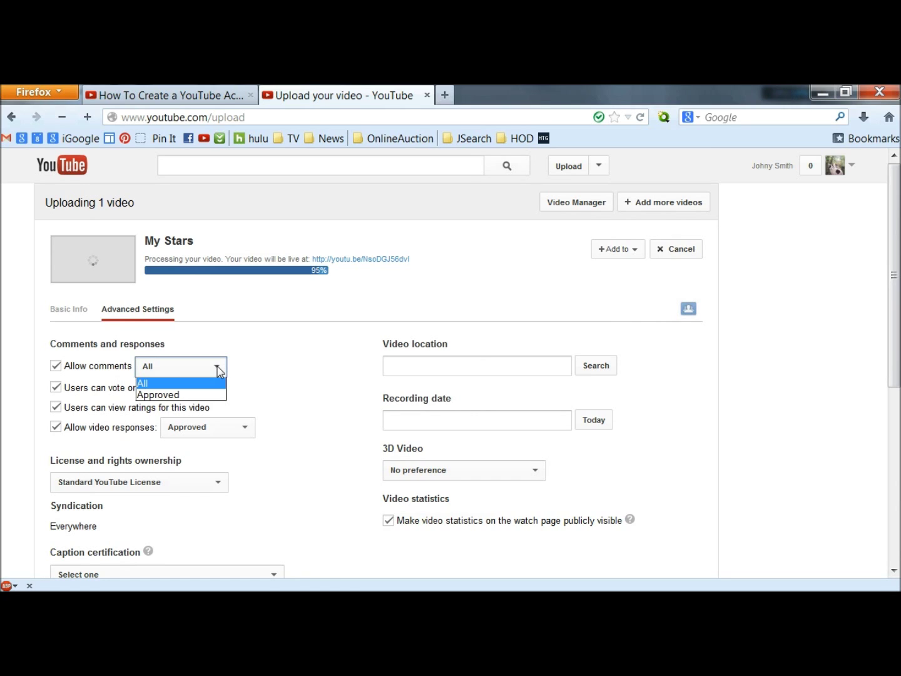
click(160, 395)
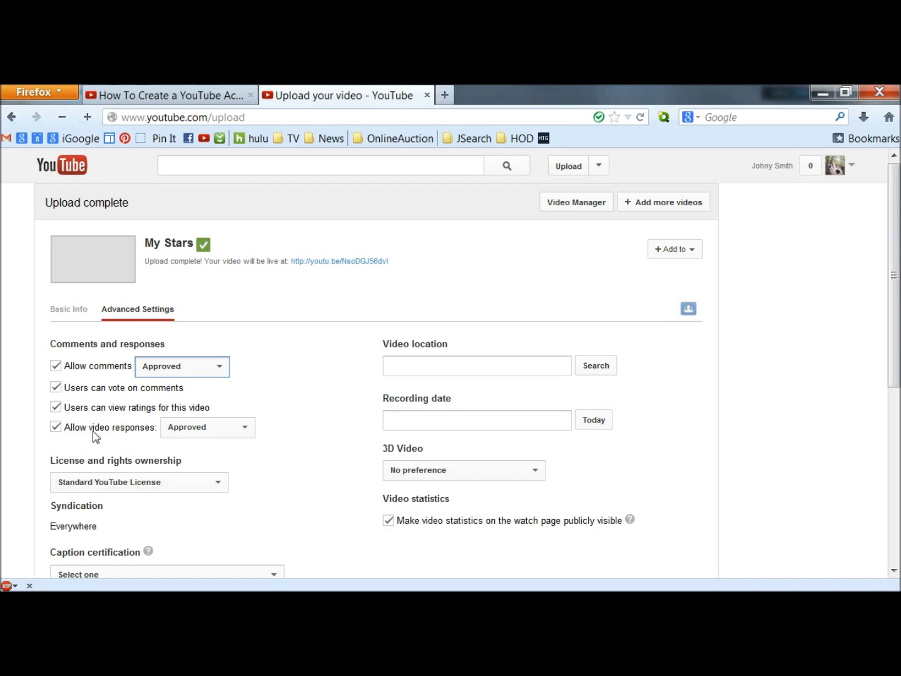
click(243, 433)
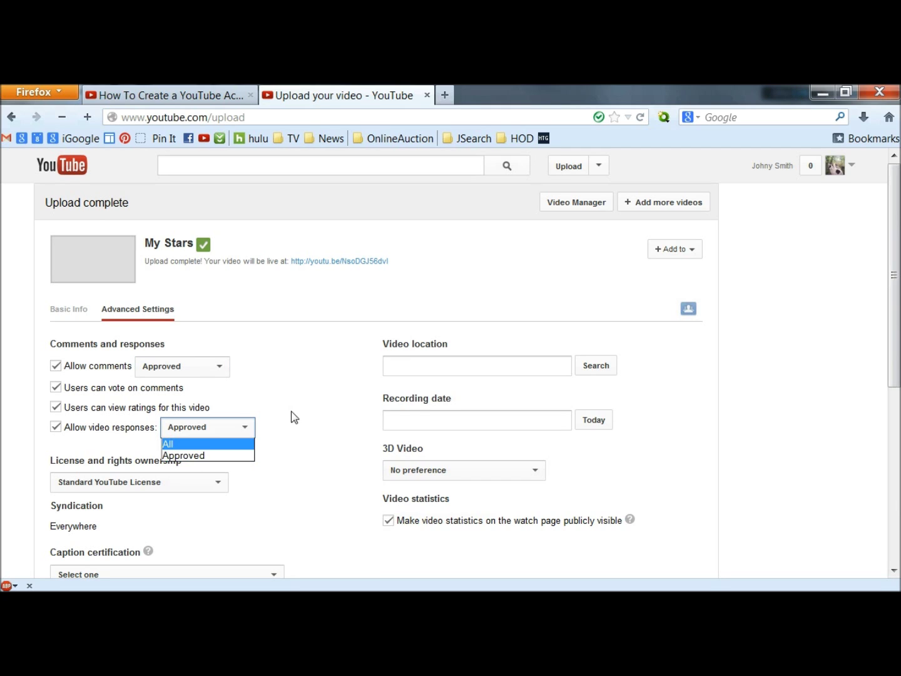
click(242, 434)
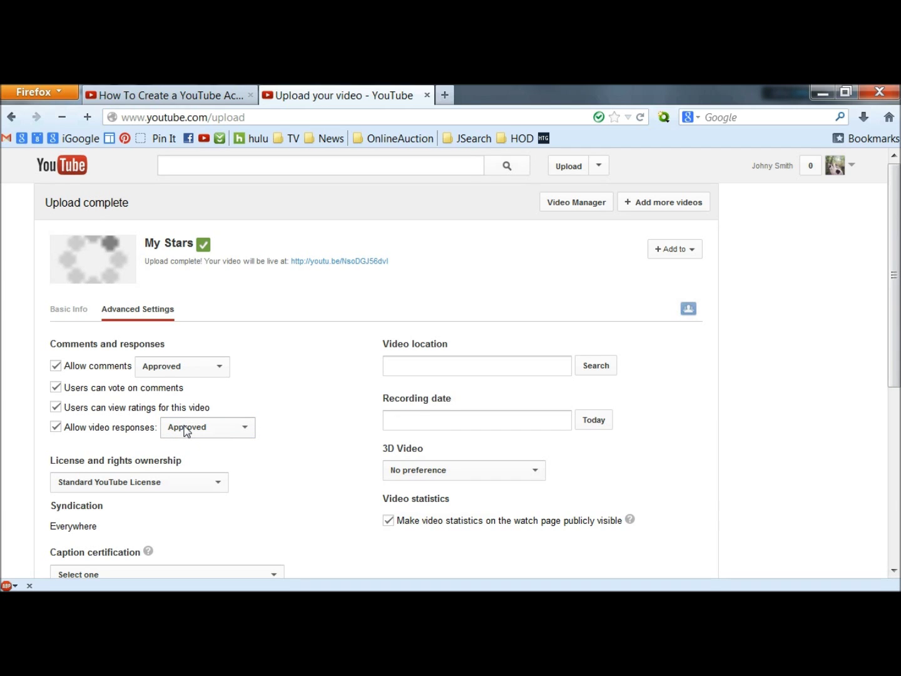
scroll(274, 484, down, 1)
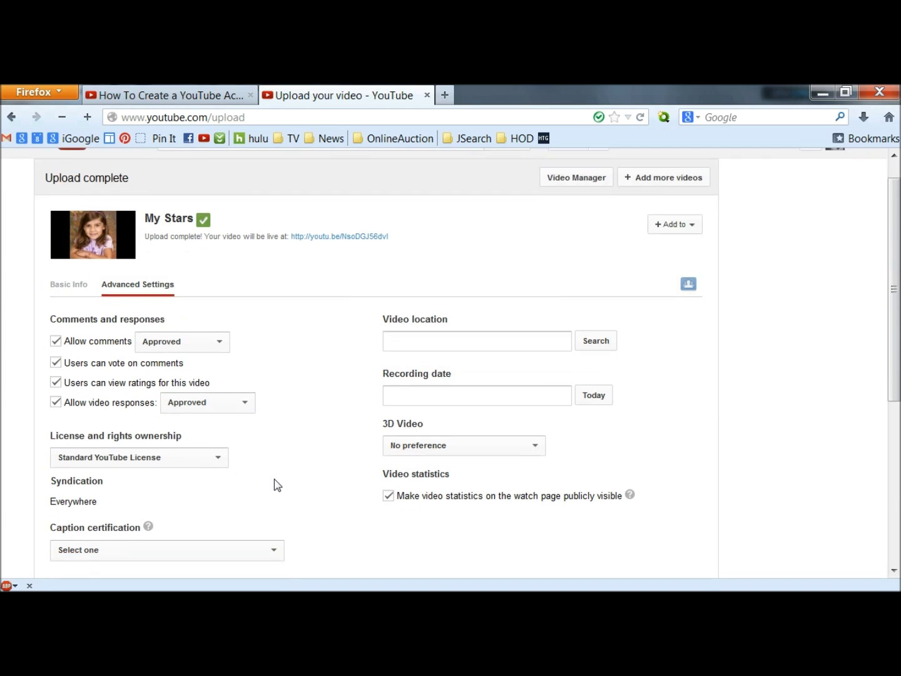
scroll(275, 484, down, 3)
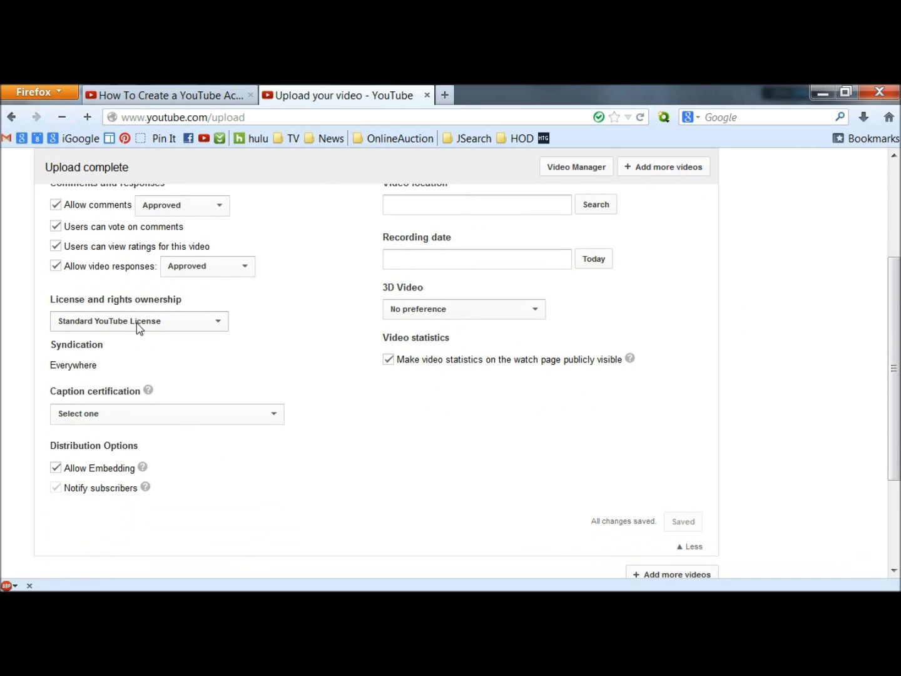
scroll(197, 370, down, 2)
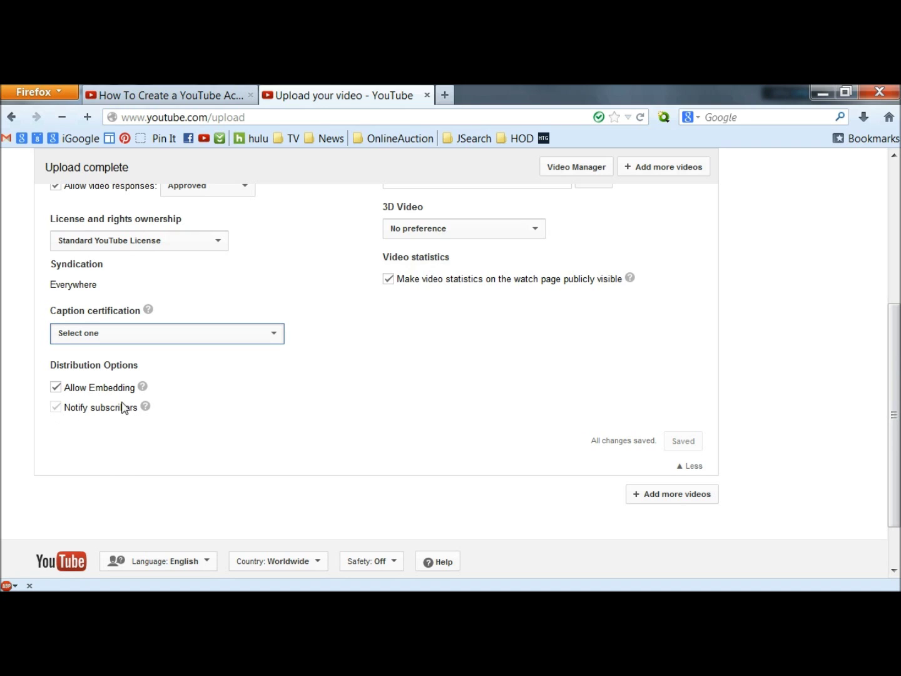
scroll(375, 422, up, 3)
scroll(373, 422, up, 1)
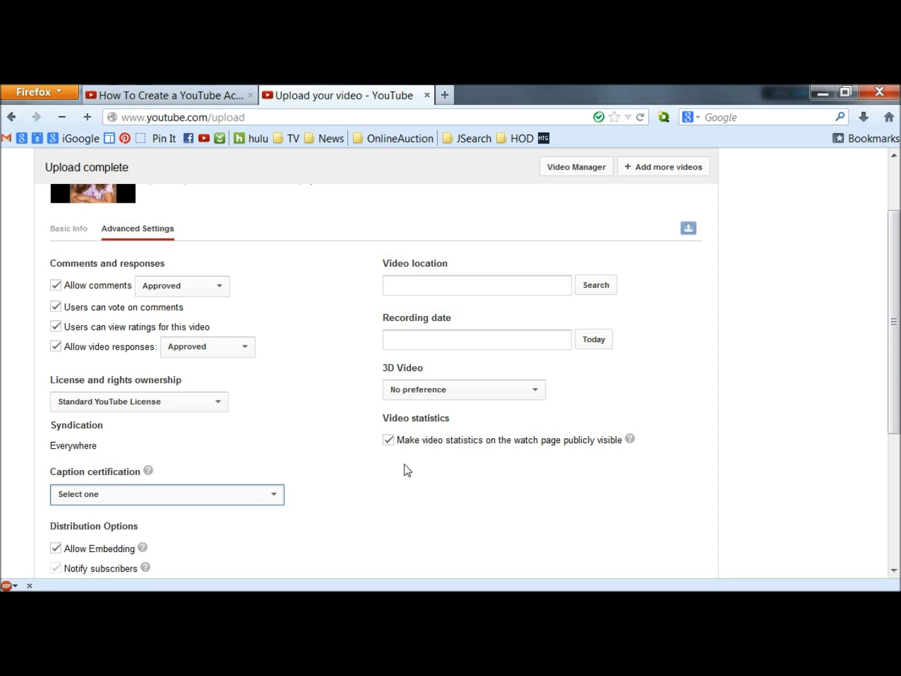
scroll(356, 486, down, 5)
scroll(357, 486, up, 4)
scroll(356, 487, up, 4)
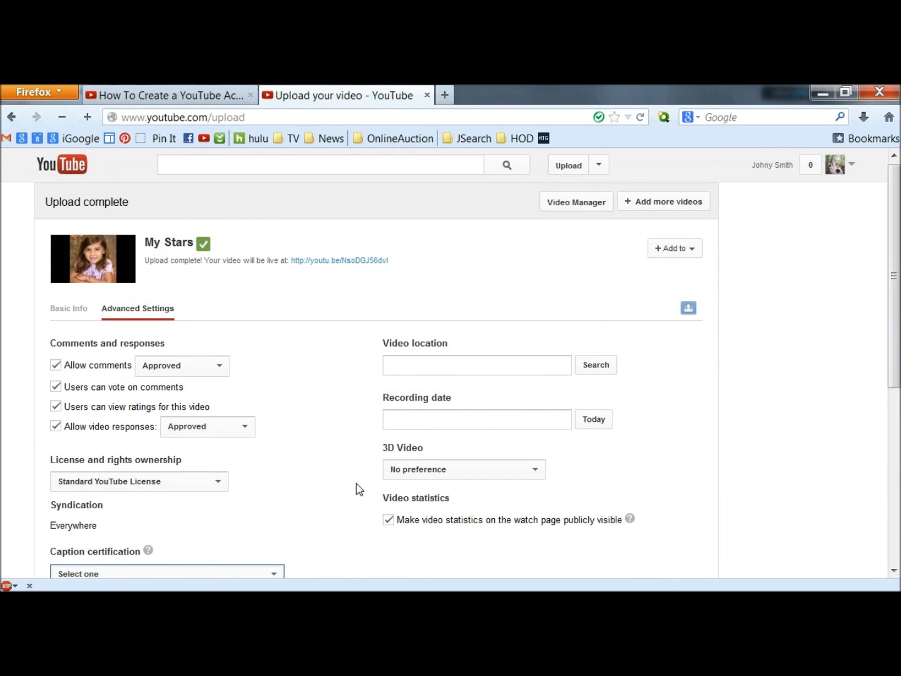
click(65, 309)
scroll(346, 408, down, 4)
scroll(348, 410, down, 2)
scroll(348, 410, up, 2)
Step: Set the girl-in-purple frame as the thumbnail, then go to the uploads list
click(203, 417)
scroll(233, 427, down, 1)
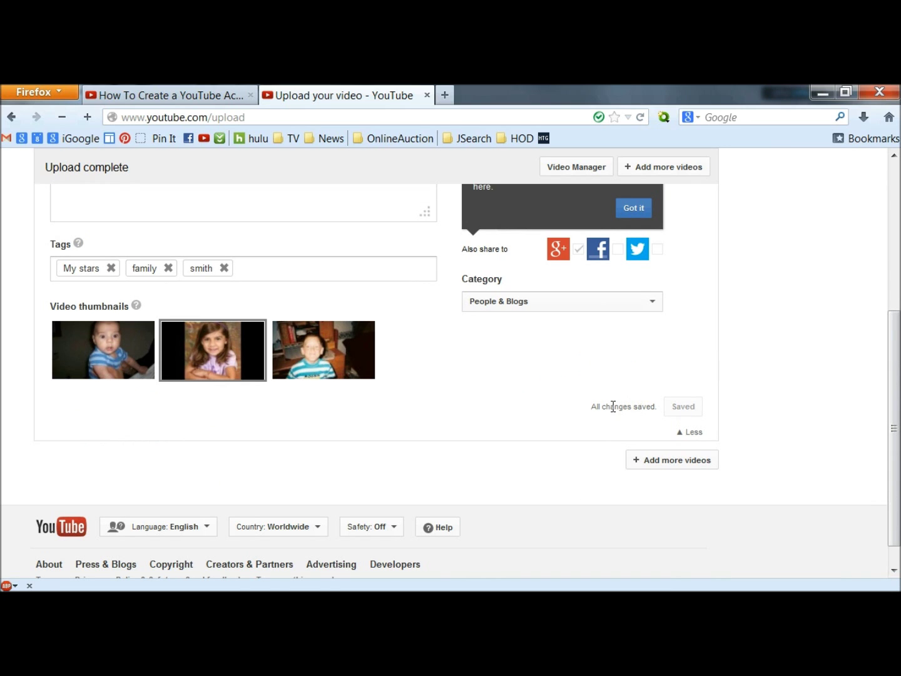
scroll(564, 416, up, 1)
scroll(557, 425, up, 3)
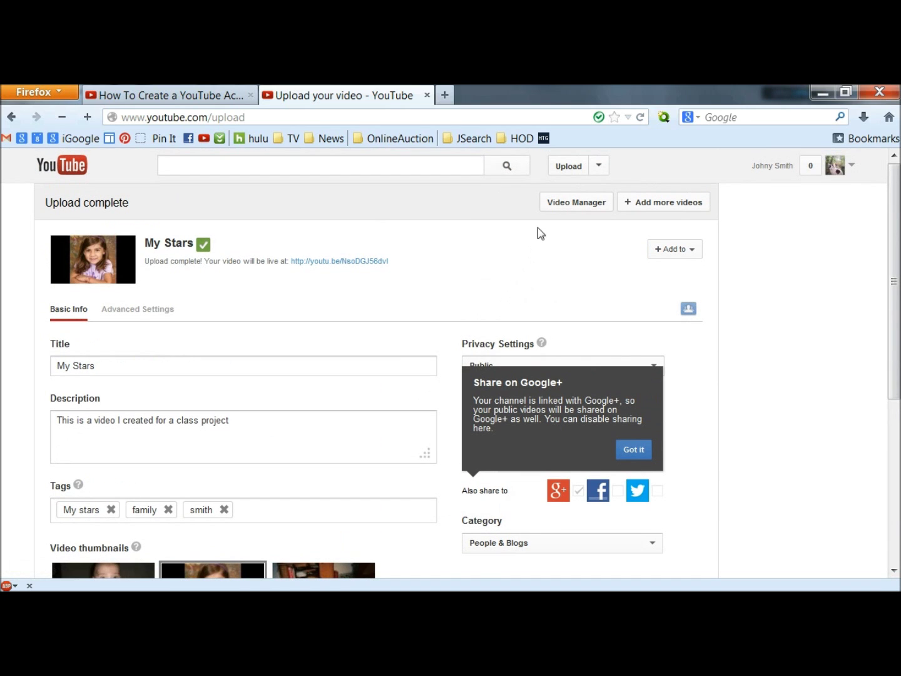
click(562, 203)
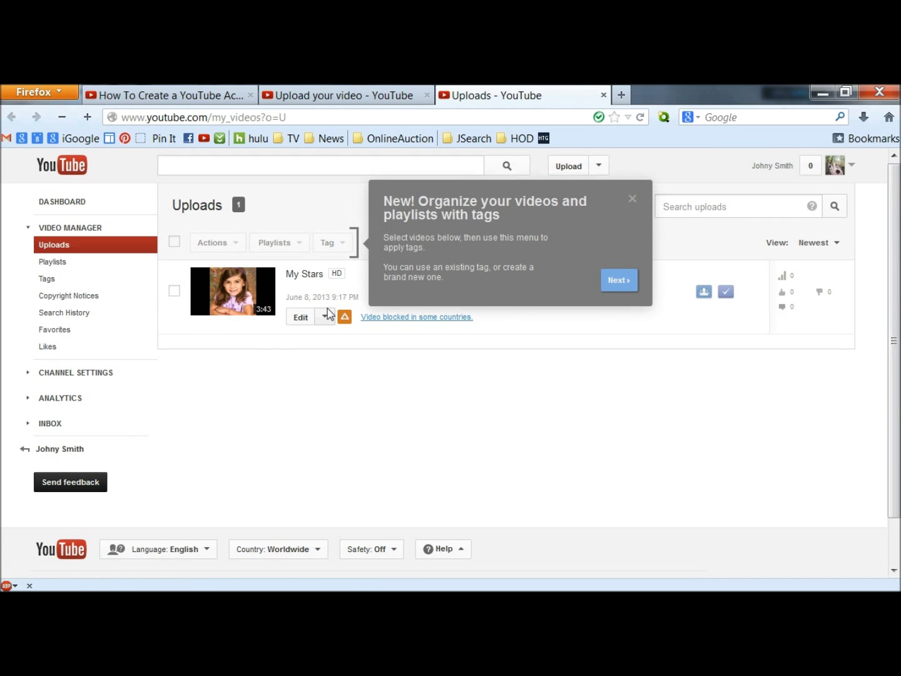
Step: Review the details page for My Stars, then return to the uploads list
click(300, 321)
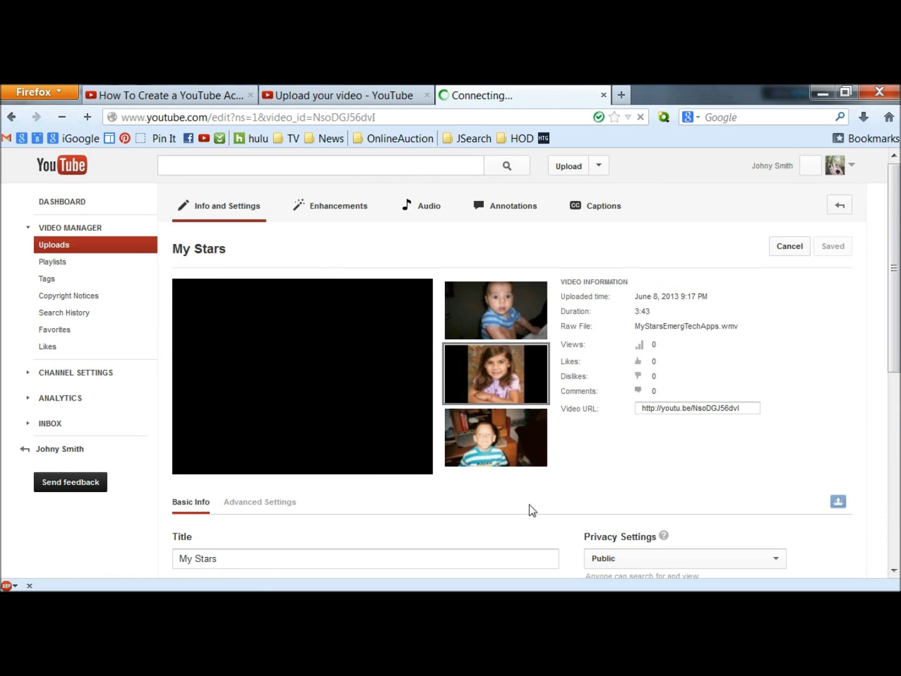
scroll(382, 525, down, 5)
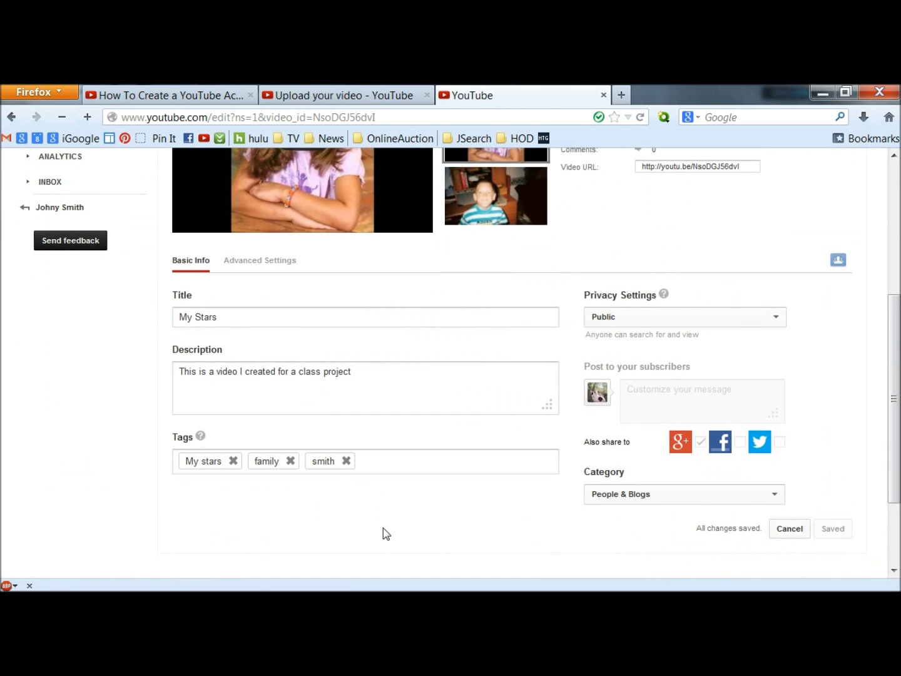
scroll(383, 527, up, 5)
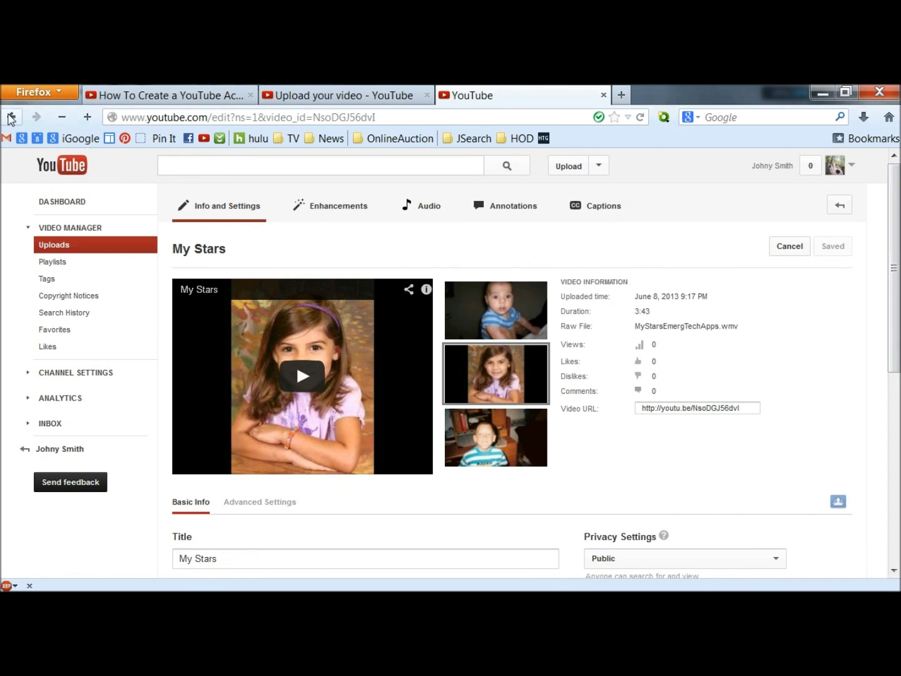
click(12, 117)
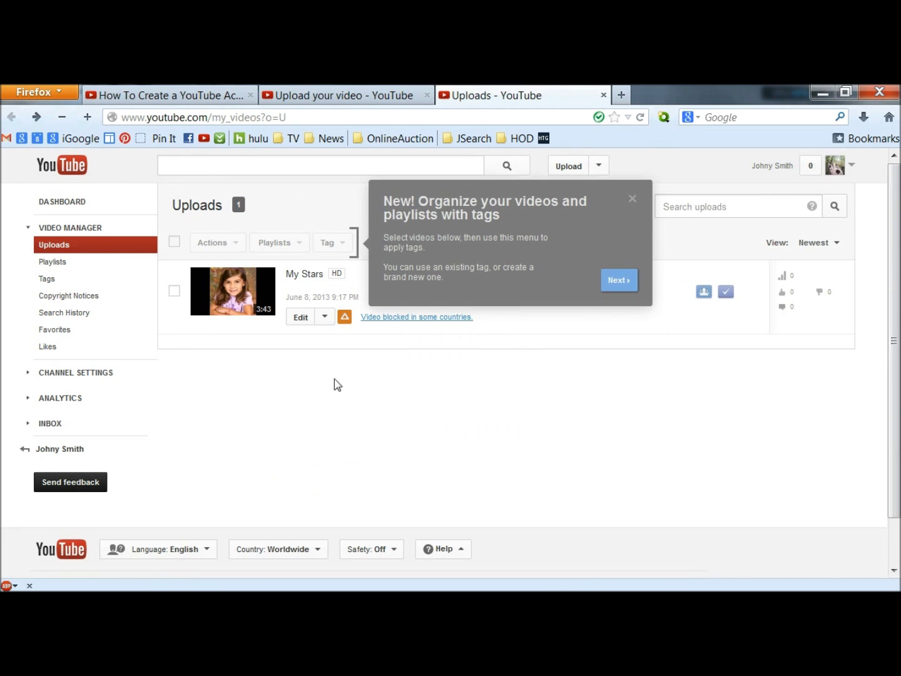
Step: Leave the accidentally opened My Stars watch page and check My Stars in Uploads
click(238, 303)
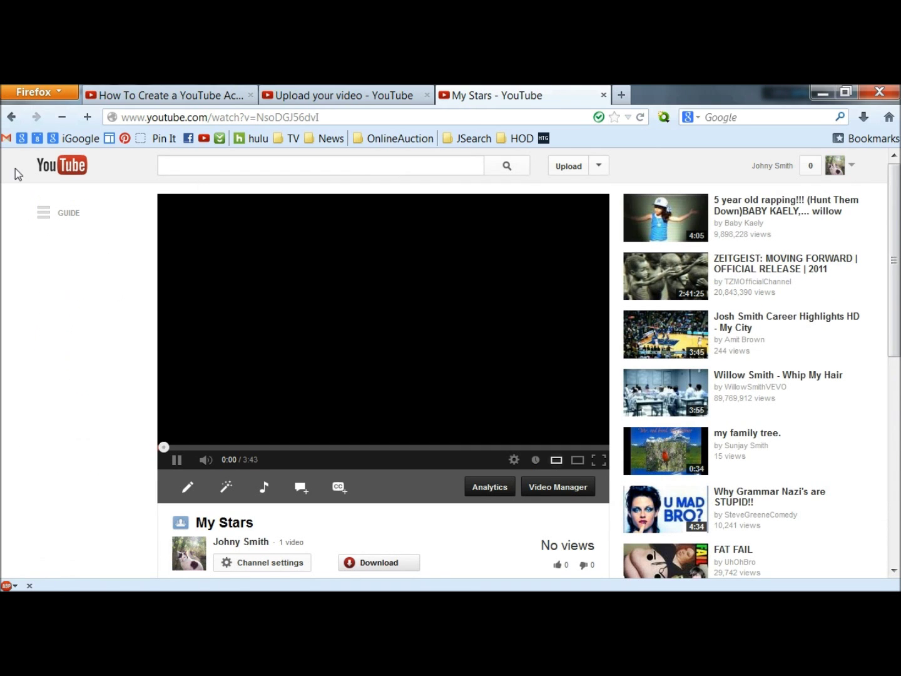
click(12, 117)
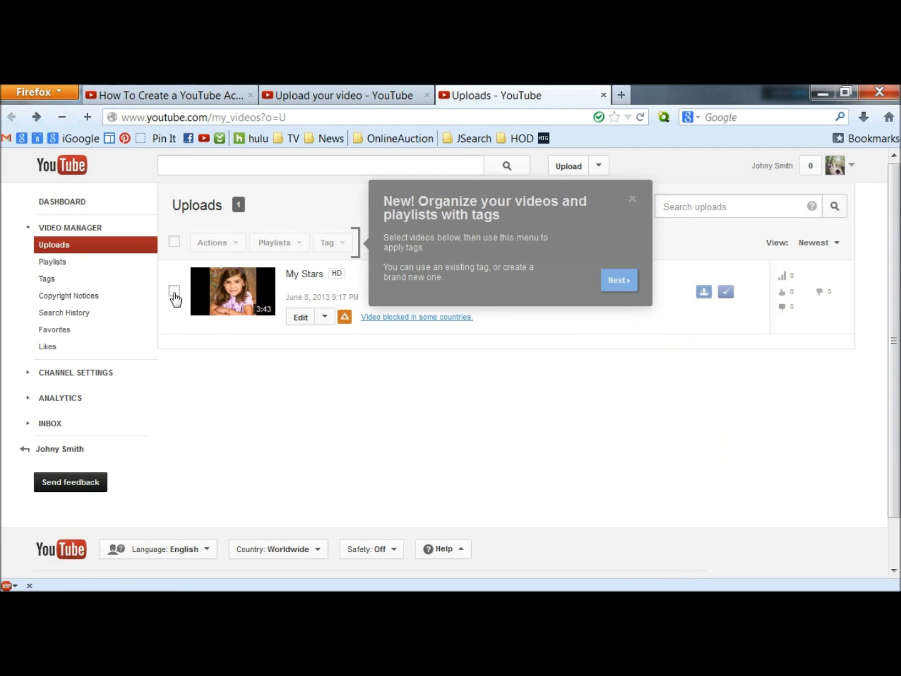
click(174, 291)
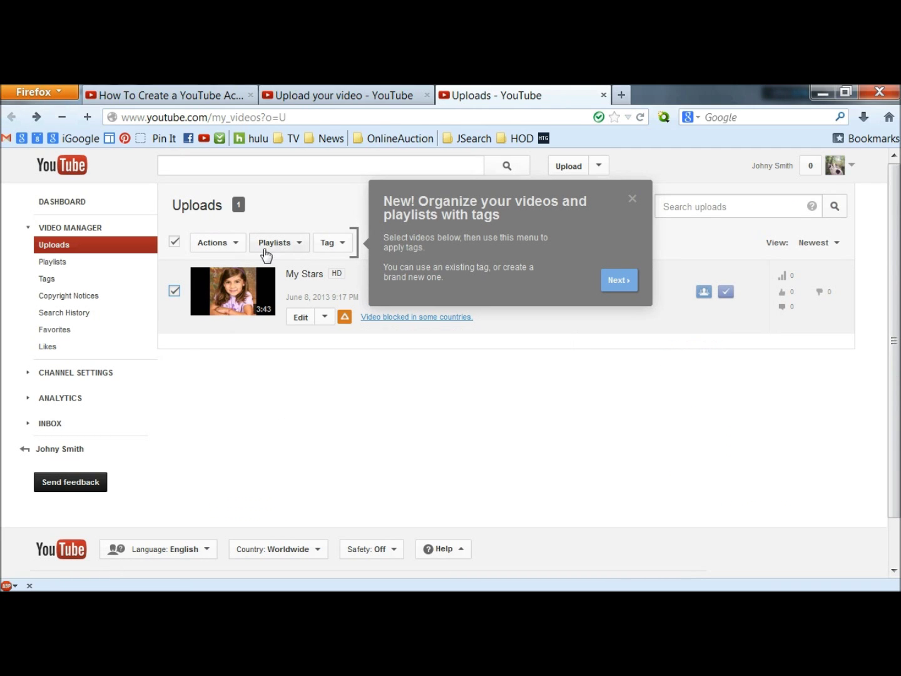
Step: Open the Actions menu for the selected video, close it, and dismiss the tags tip
click(227, 243)
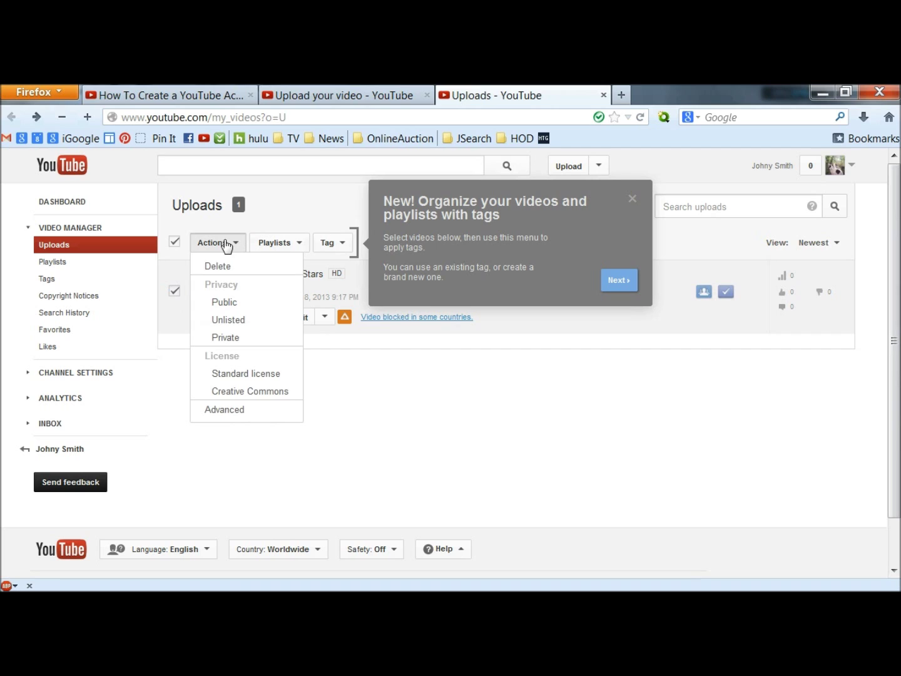
click(384, 446)
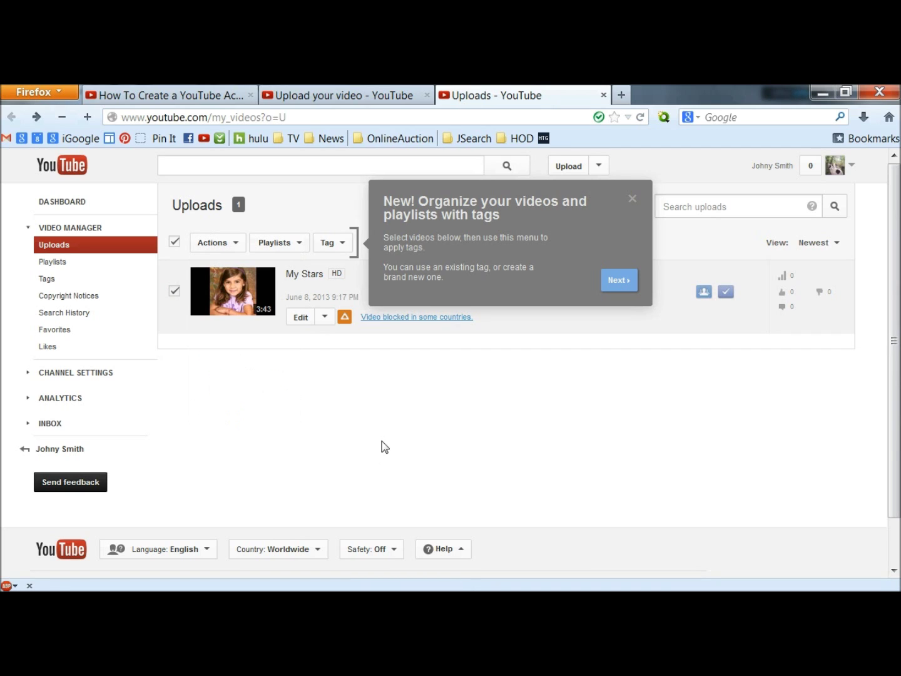
click(383, 446)
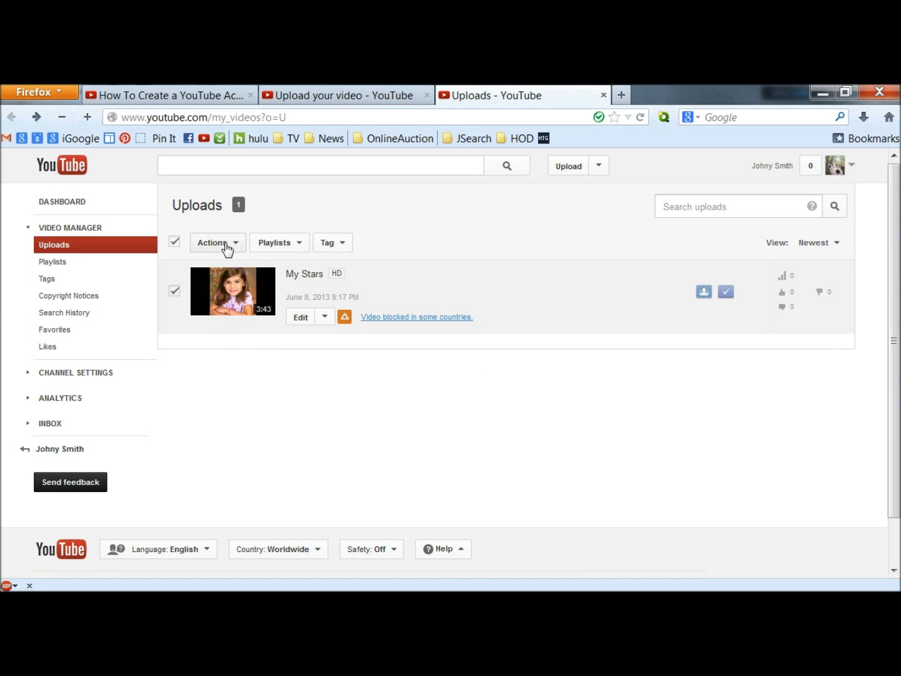
Step: Delete My Stars with Actions > Delete, confirming both prompts
click(226, 249)
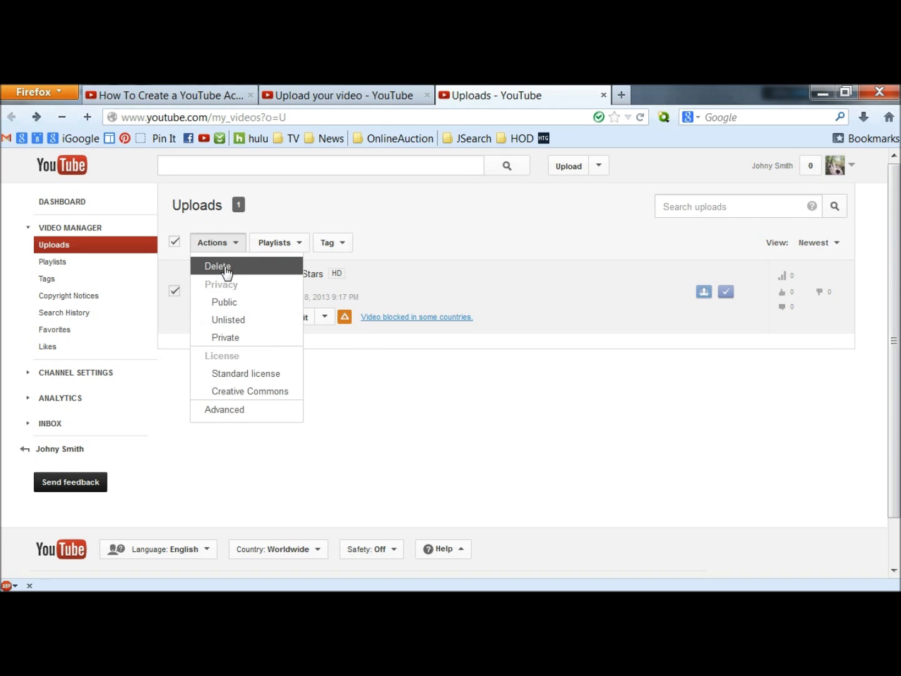
click(224, 267)
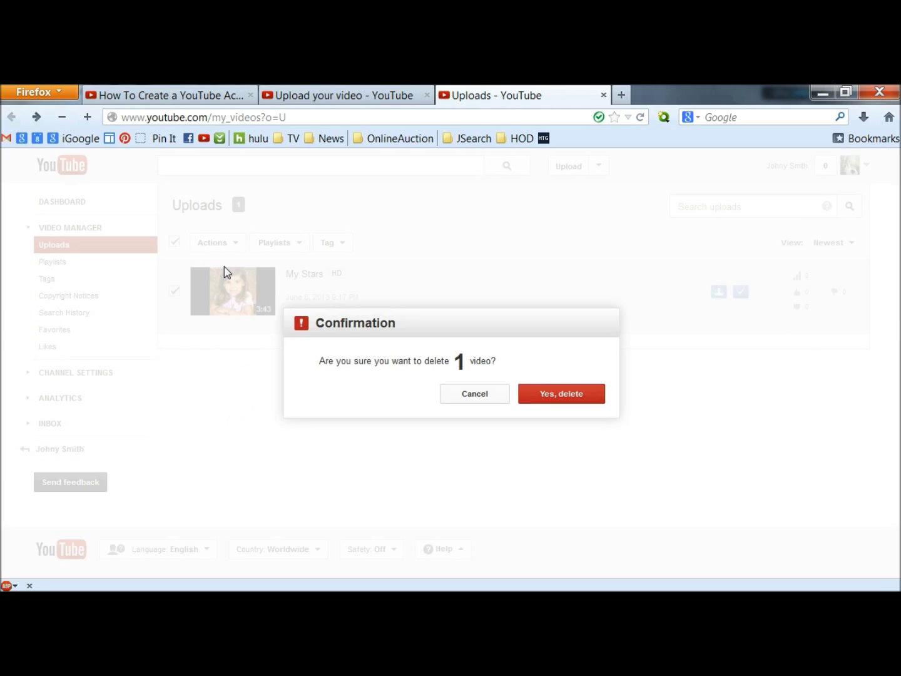
click(554, 397)
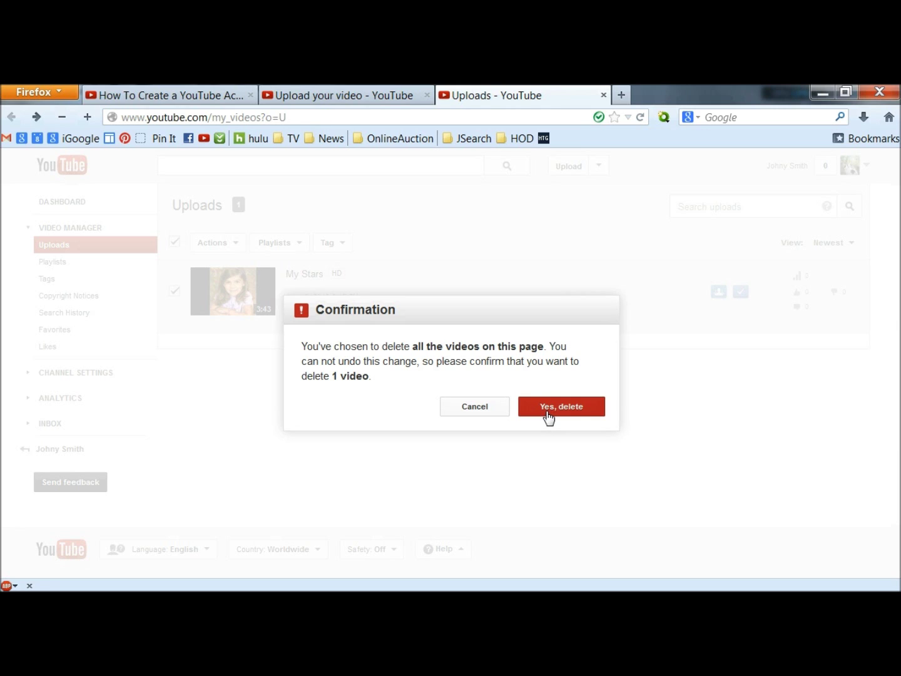
click(549, 416)
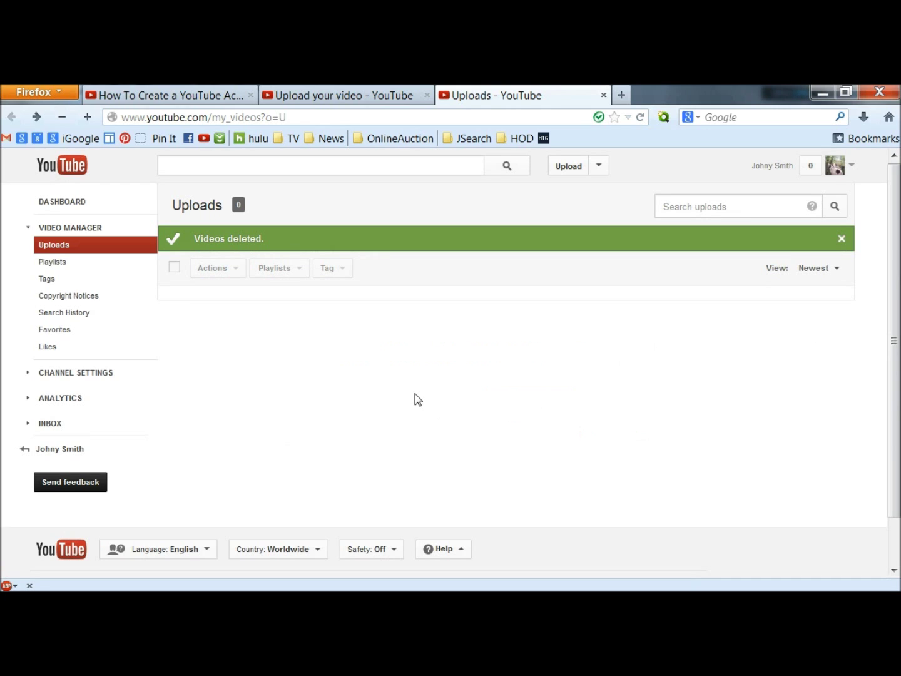